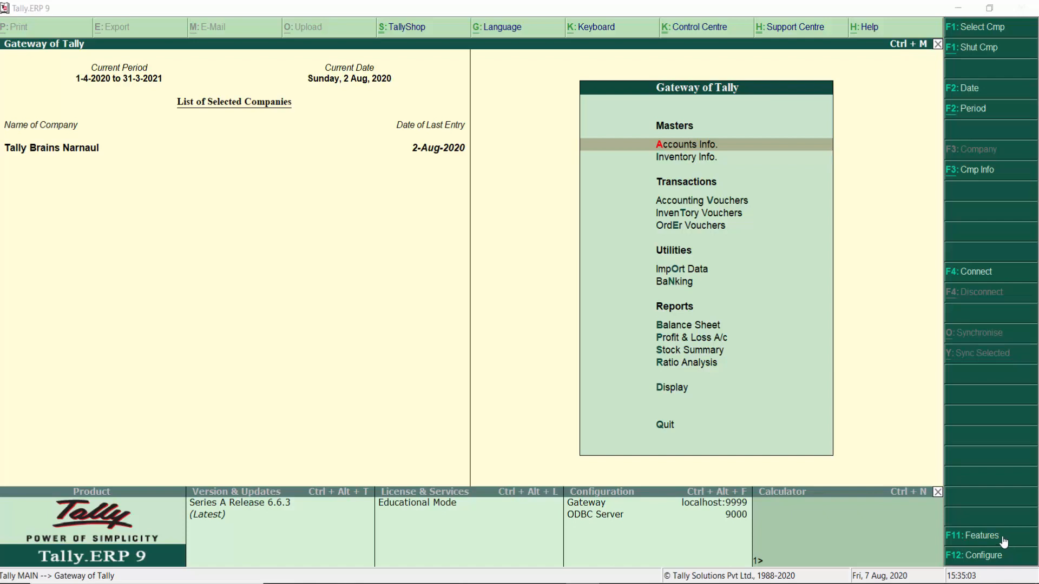
# Step: Start a new sales voucher dated 1-Aug-2020 with the customer's party account and SALE as the sales ledger
pyautogui.click(918, 419)
pyautogui.press('Down')
pyautogui.press('Down')
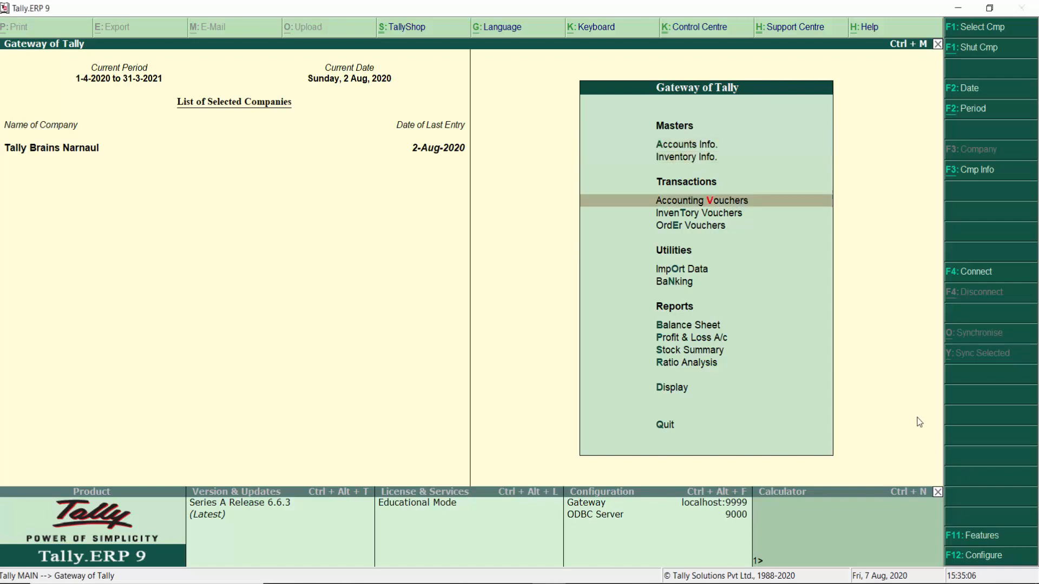
pyautogui.press('Return')
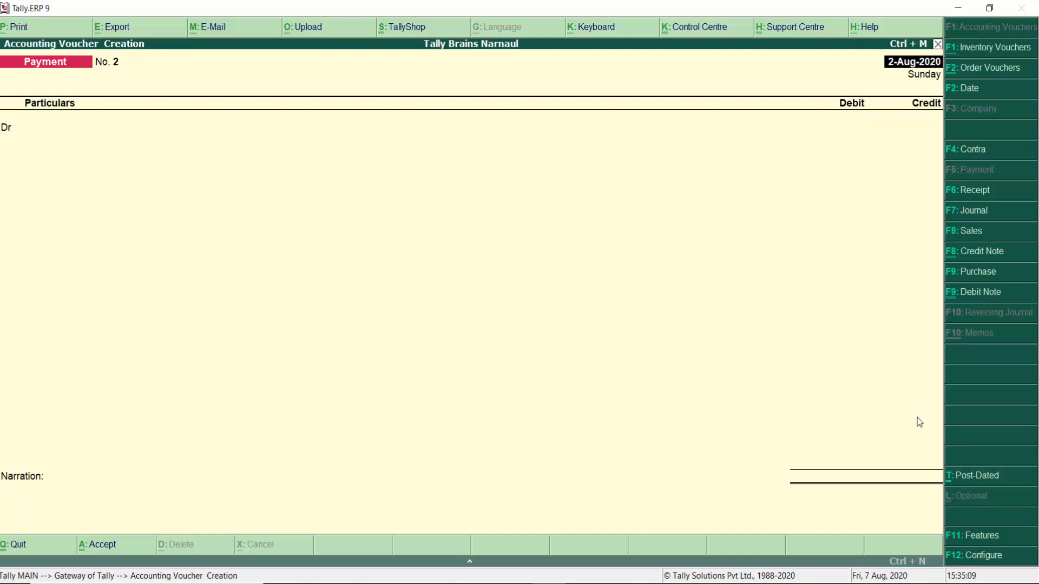
pyautogui.press('F8')
pyautogui.press('Return')
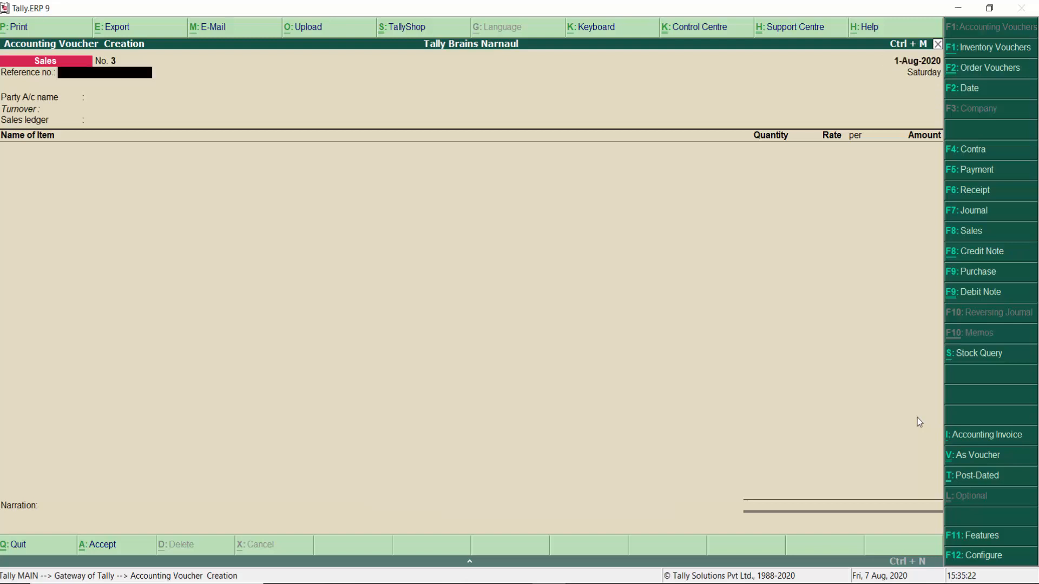
pyautogui.press('Return')
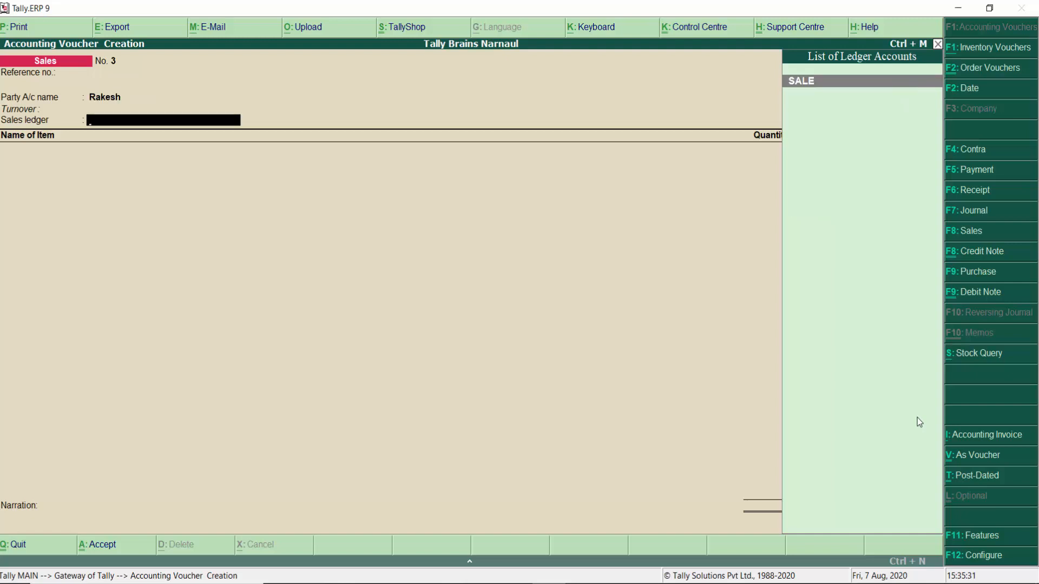
pyautogui.press('Return')
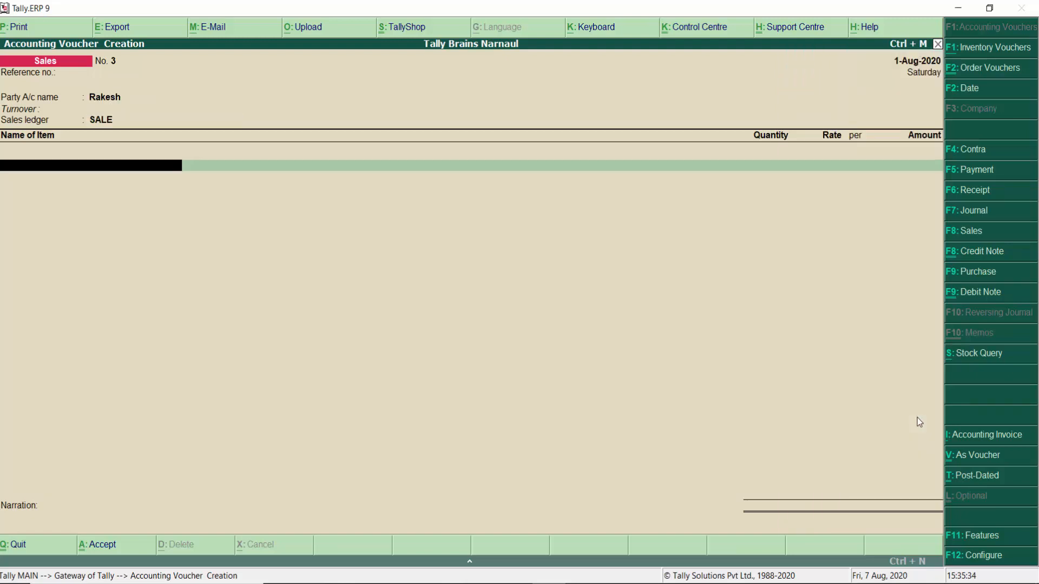
# Step: Add 25 pcs of the item Led at a rate of 200.00 to the sales voucher and accept the entry
pyautogui.write('Led')
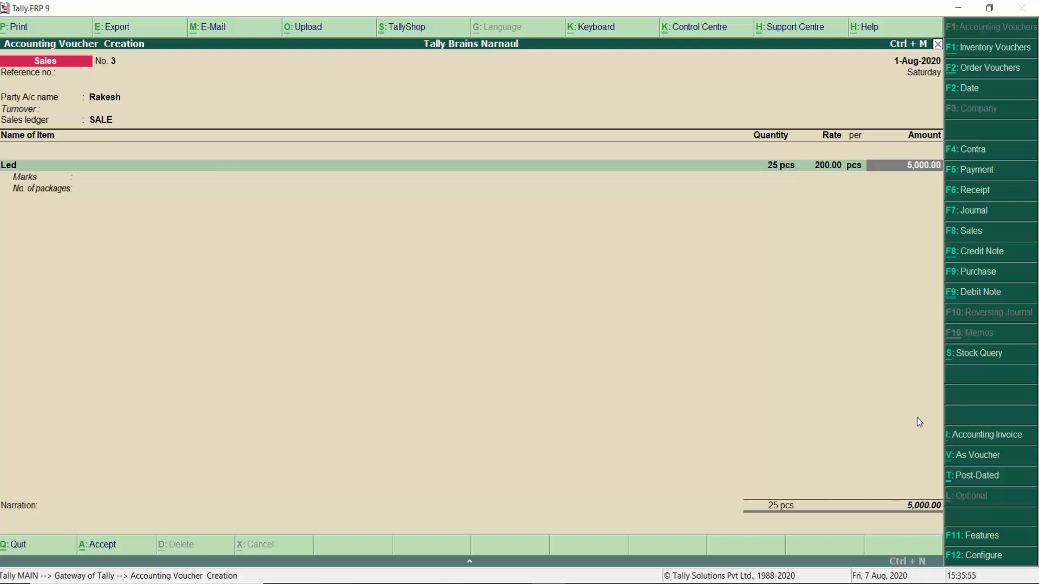
pyautogui.press('Return')
pyautogui.press('Return')
pyautogui.press('Return')
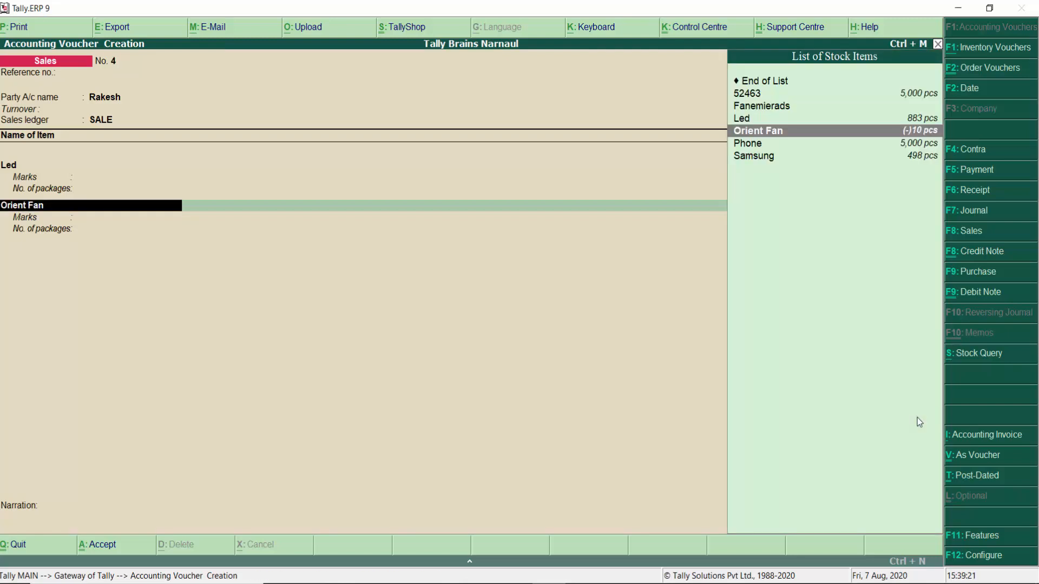
# Step: Add 25 pcs of Orient Fan at 5,000.00 to the sales voucher, with no tracking number, and end its allocation list
pyautogui.press('Return')
pyautogui.press('Escape')
pyautogui.press('Return')
pyautogui.press('Return')
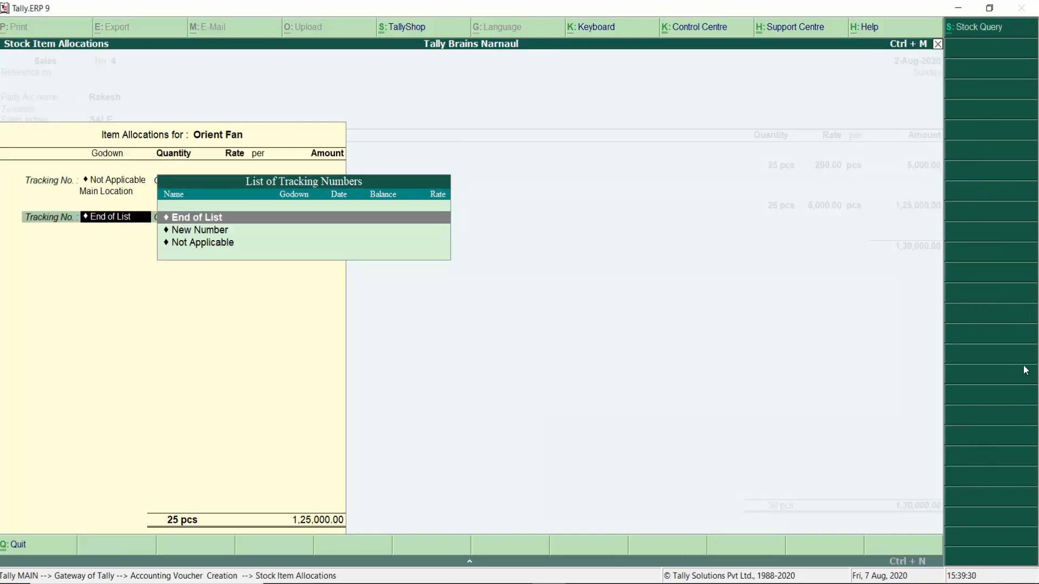
pyautogui.press('Return')
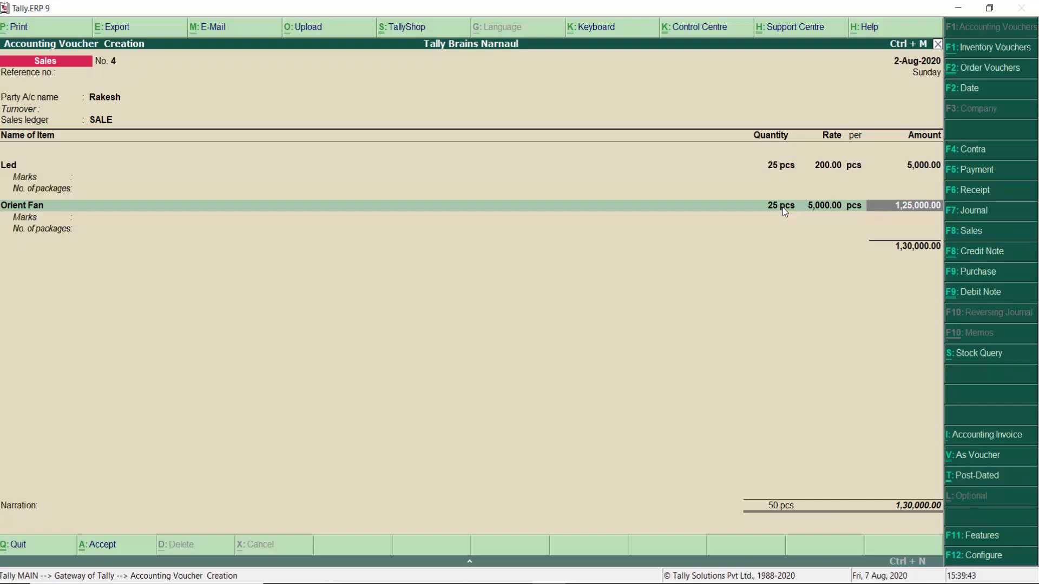
# Step: Reopen the Orient Fan item allocation and, from its quantity, open a secondary stock journal voucher
pyautogui.press('Up')
pyautogui.press('Return')
pyautogui.press('Return')
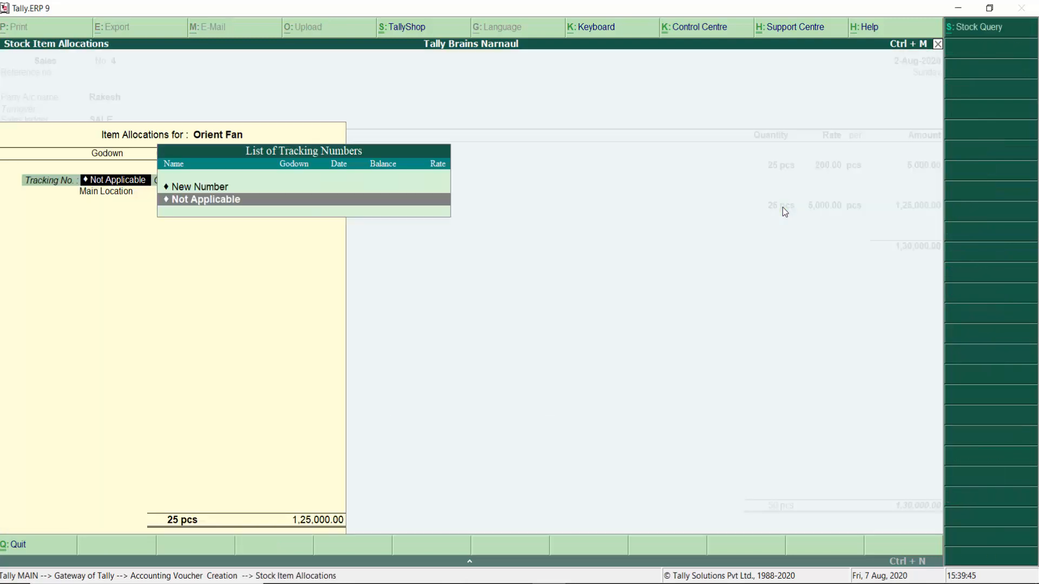
pyautogui.press('Return')
pyautogui.press('Return')
pyautogui.press('Return')
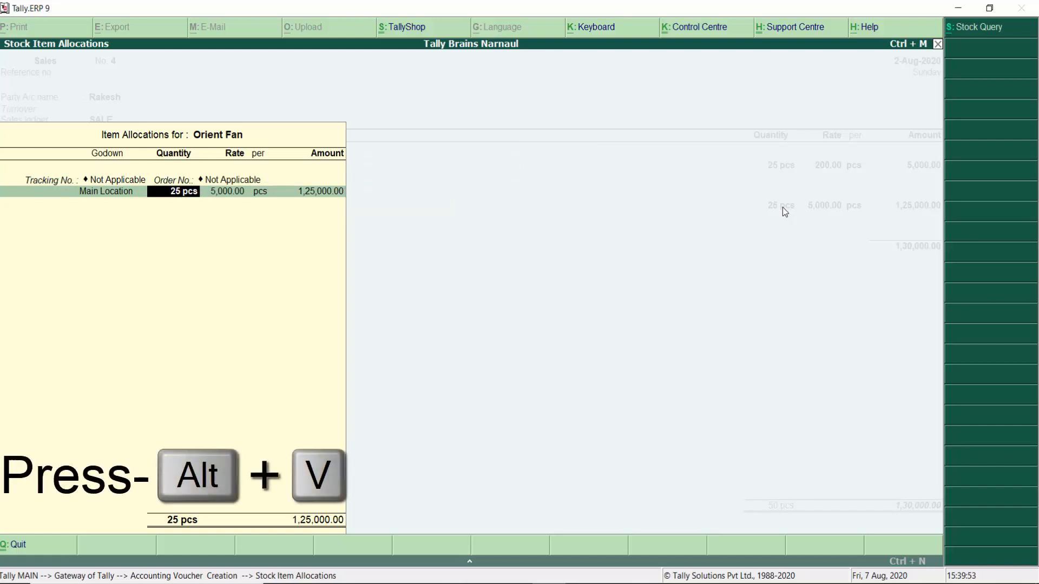
pyautogui.hotkey('alt', 'v')
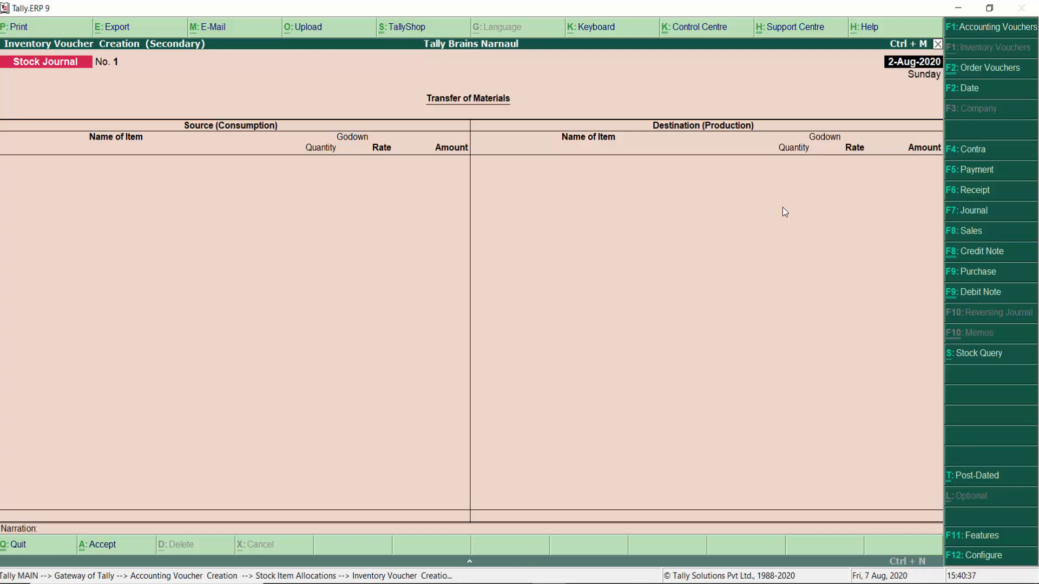
# Step: Change the secondary voucher to a receipt dated 2-Aug-2020 and credit the customer's ledger with 2522
pyautogui.press('F6')
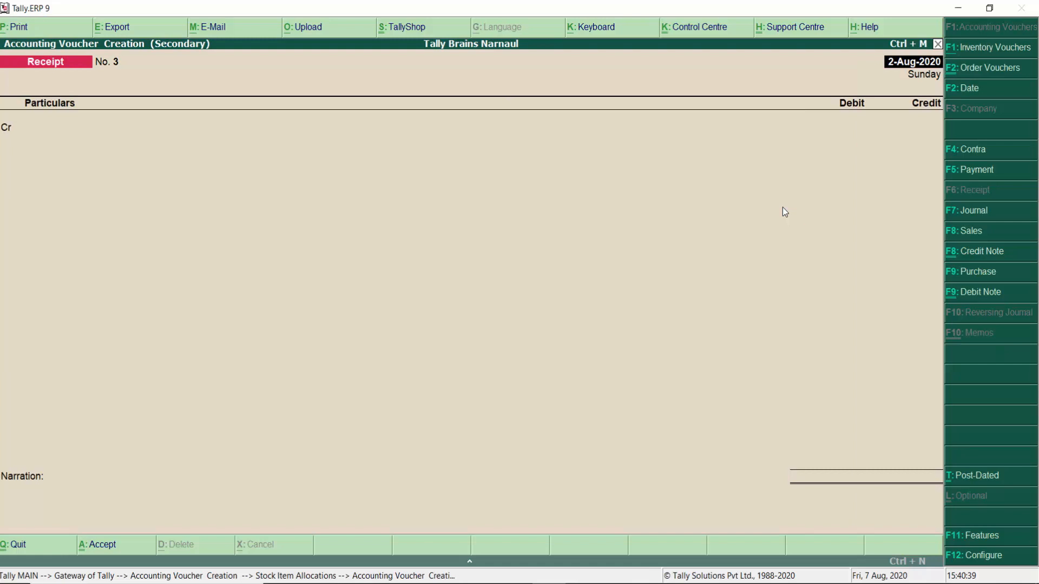
pyautogui.press('Return')
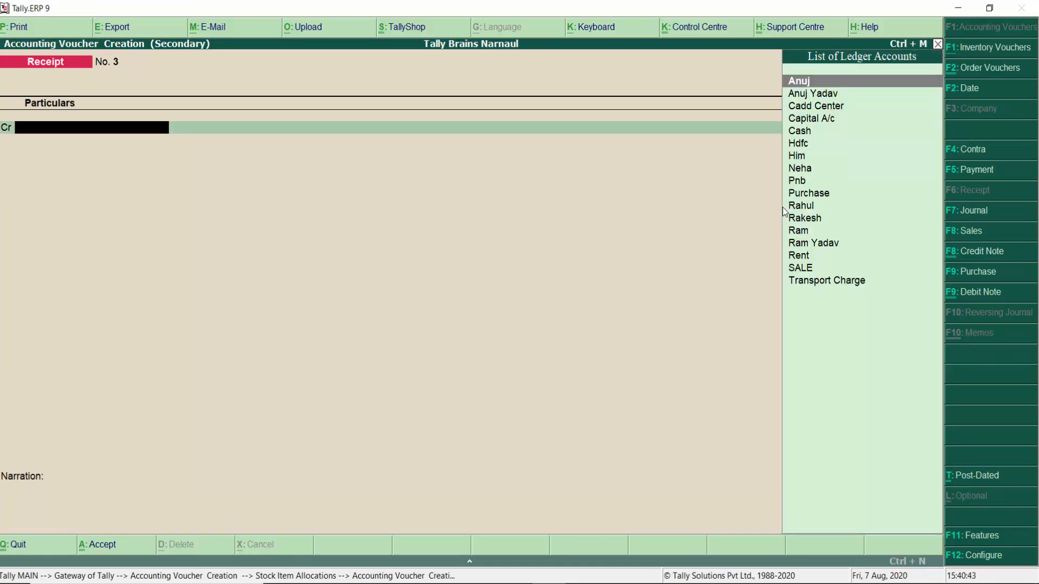
pyautogui.write('Ra')
pyautogui.press('Down')
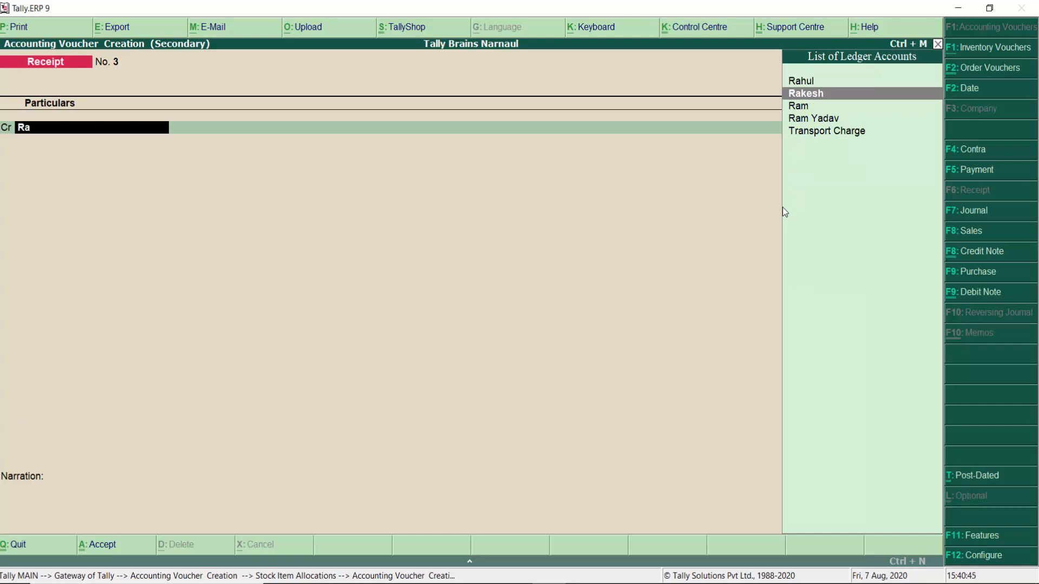
pyautogui.press('Return')
pyautogui.write('2522')
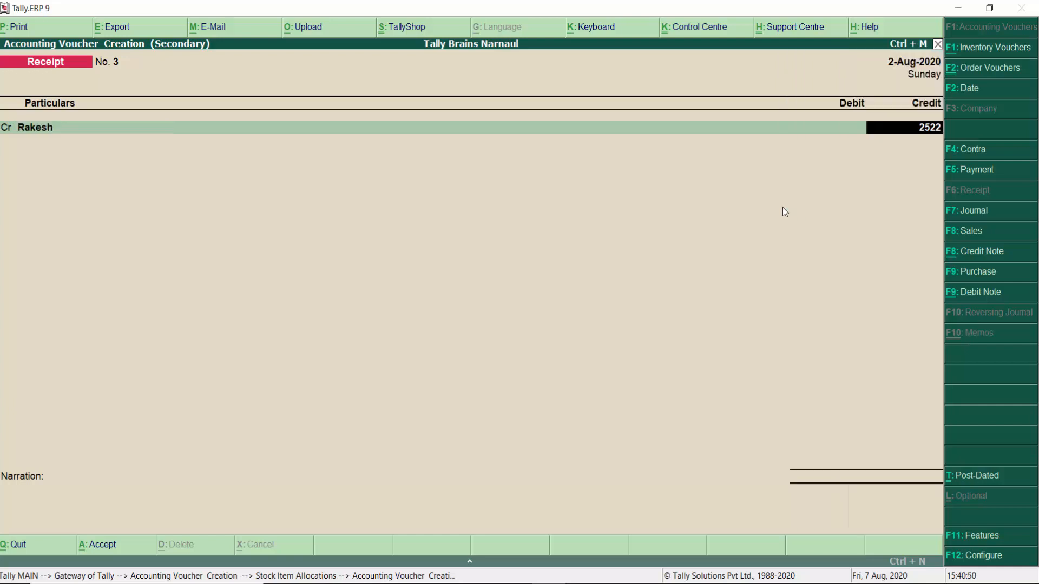
pyautogui.press('Return')
pyautogui.press('Return')
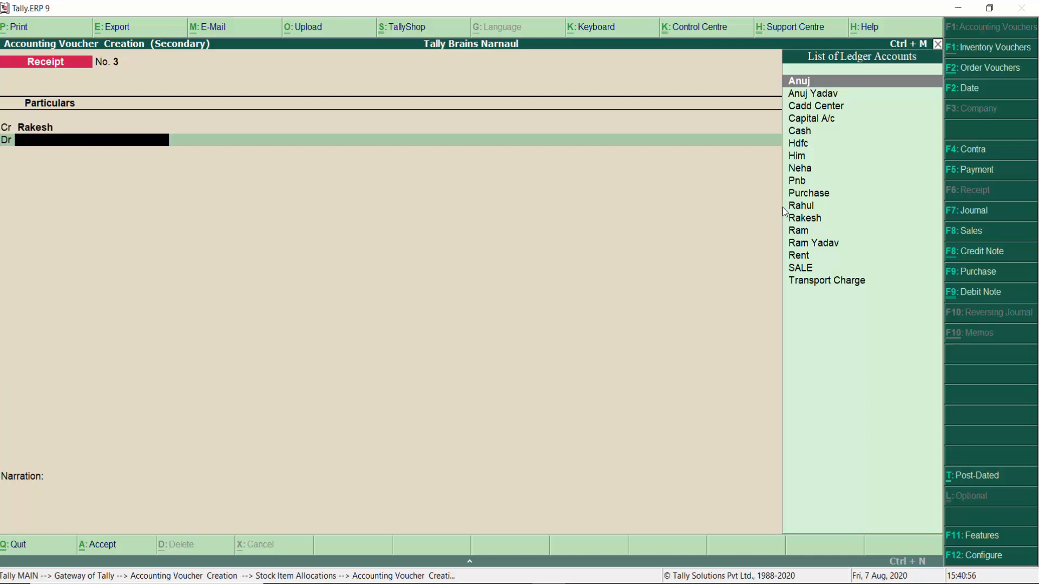
# Step: Debit the Hdfc ledger with 2,522.00, leave the narration blank and save the receipt voucher
pyautogui.write('hd')
pyautogui.press('Return')
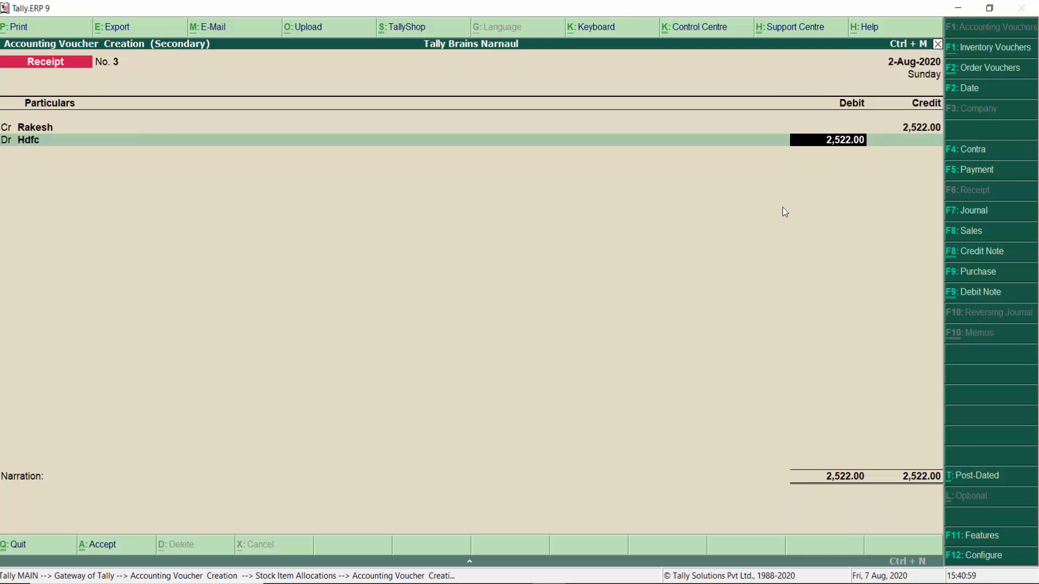
pyautogui.press('Return')
pyautogui.press('Return')
pyautogui.press('Return')
pyautogui.press('Return')
pyautogui.press('Return')
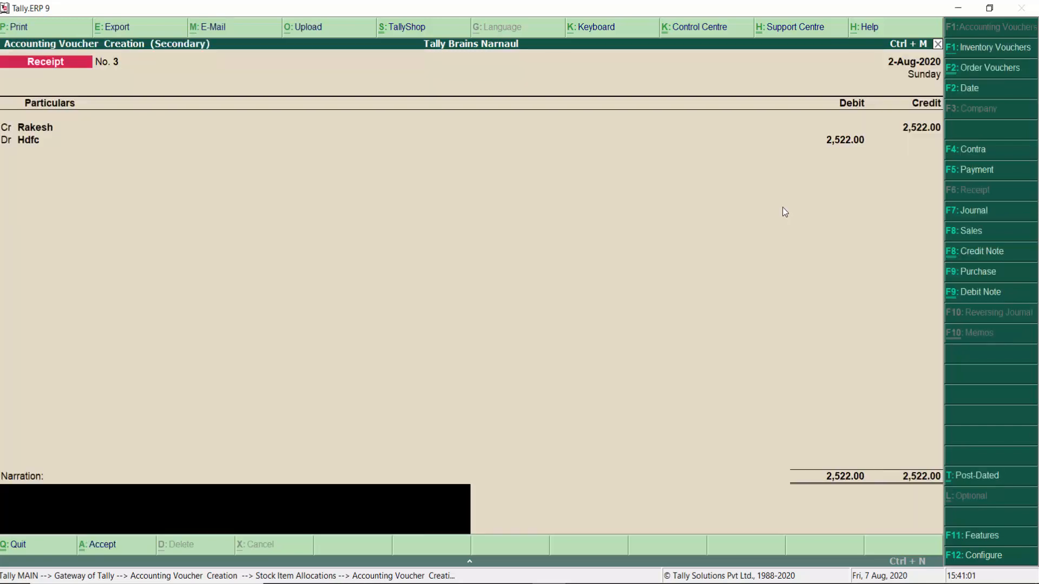
pyautogui.press('Return')
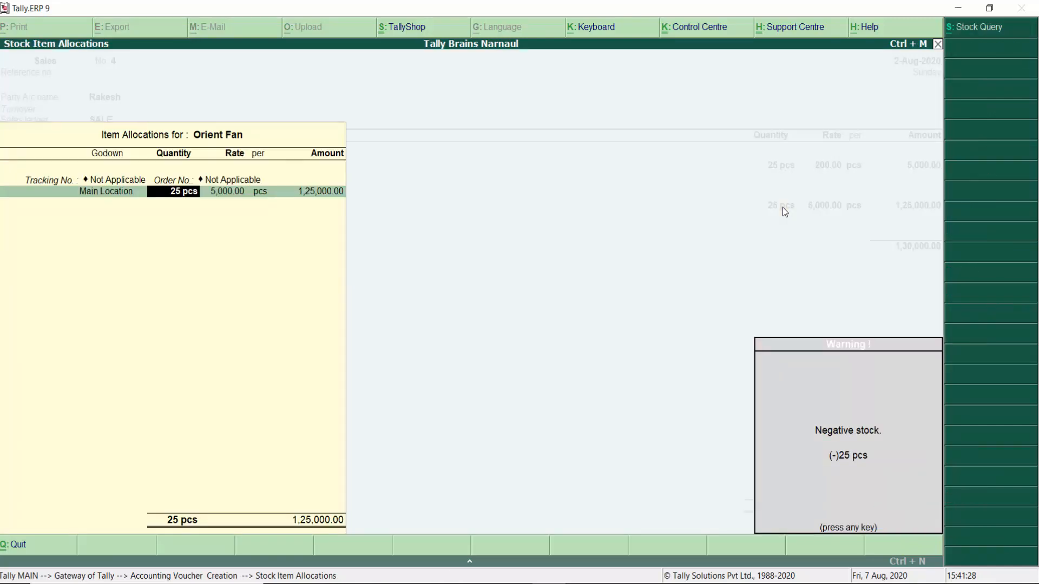
# Step: Dismiss the negative stock warning and confirm the Orient Fan allocation of 25 pcs at 5,000.00
pyautogui.press('Return')
pyautogui.press('Return')
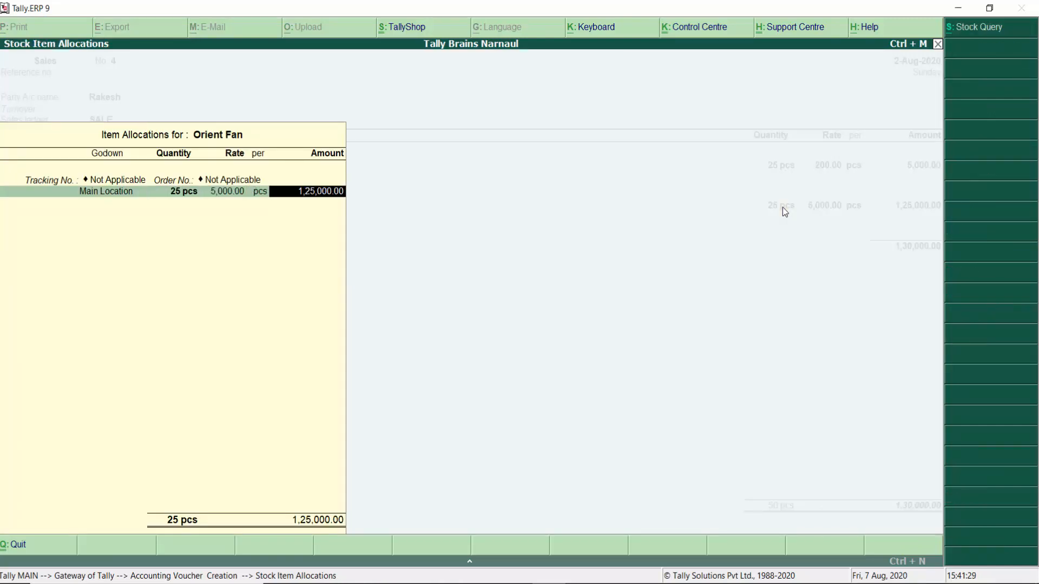
pyautogui.press('Return')
pyautogui.press('Return')
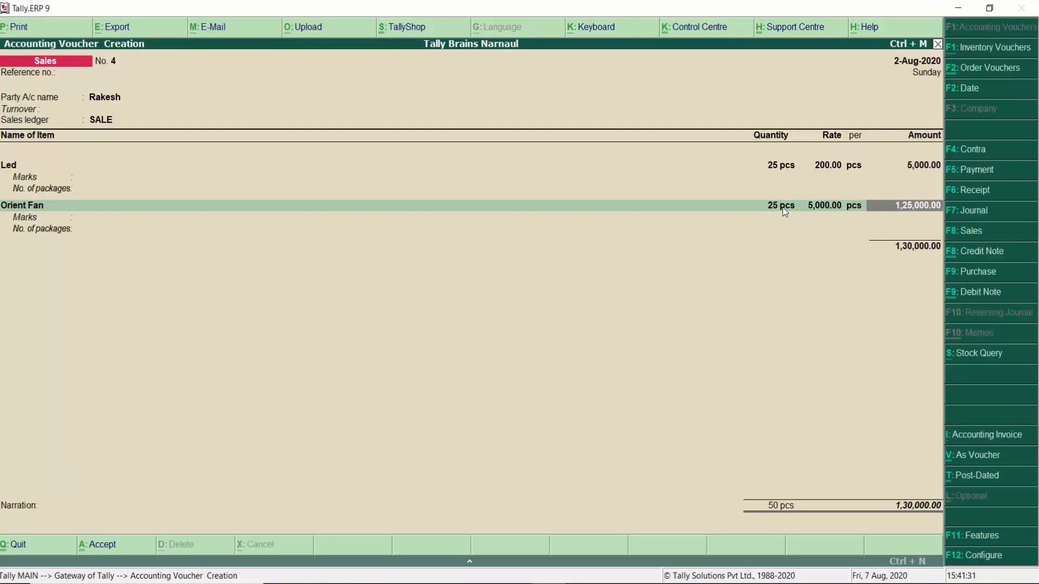